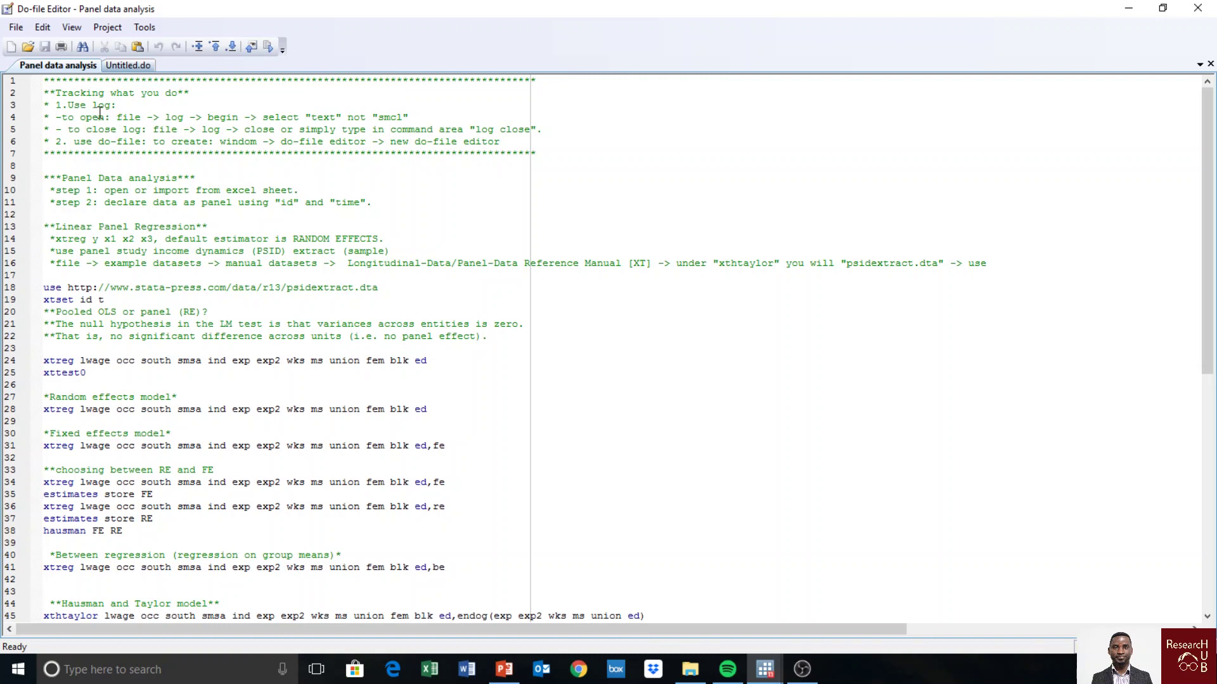
# - Clear the '1.Use log:' note on line 3 and begin a plain-text (*.log) log
pyautogui.moveTo(56, 108); pyautogui.dragTo(132, 107)
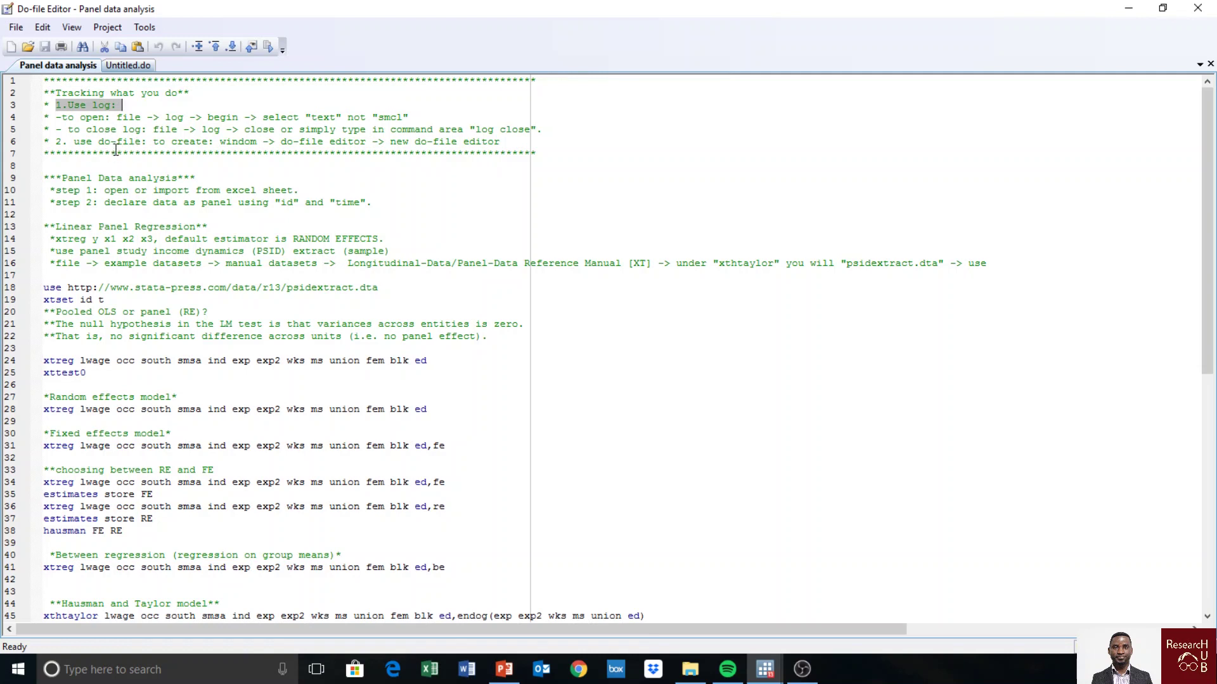
pyautogui.click(138, 108)
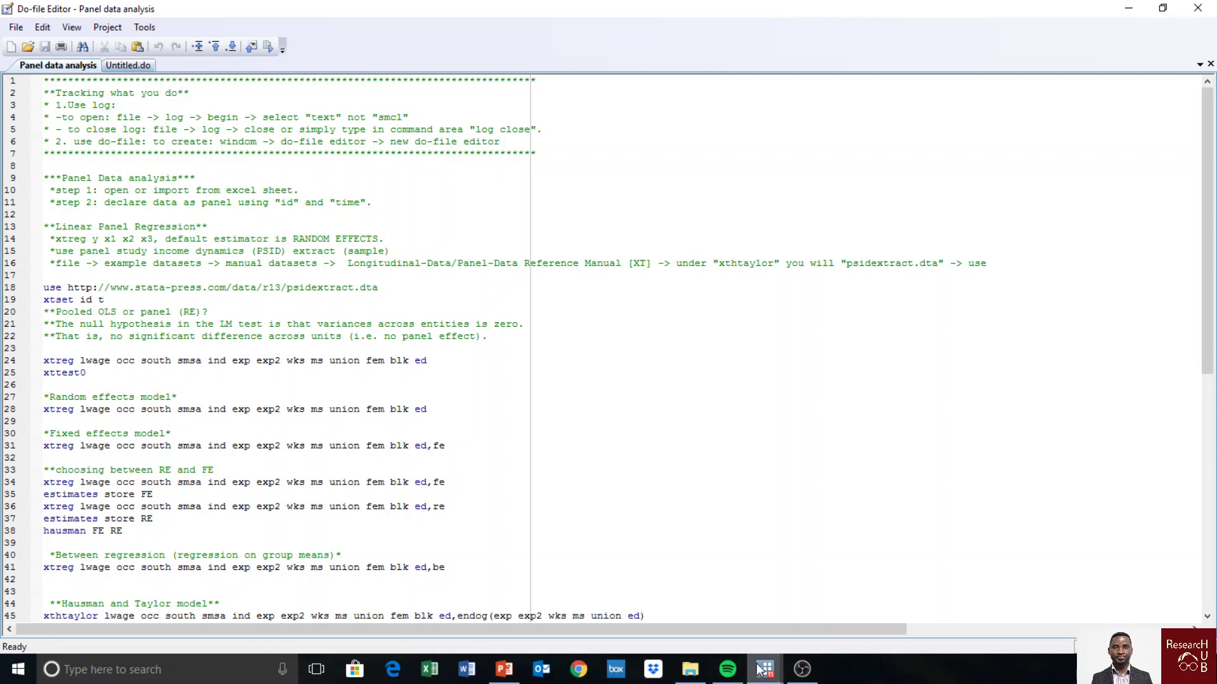
pyautogui.moveTo(764, 670)
pyautogui.click(672, 637)
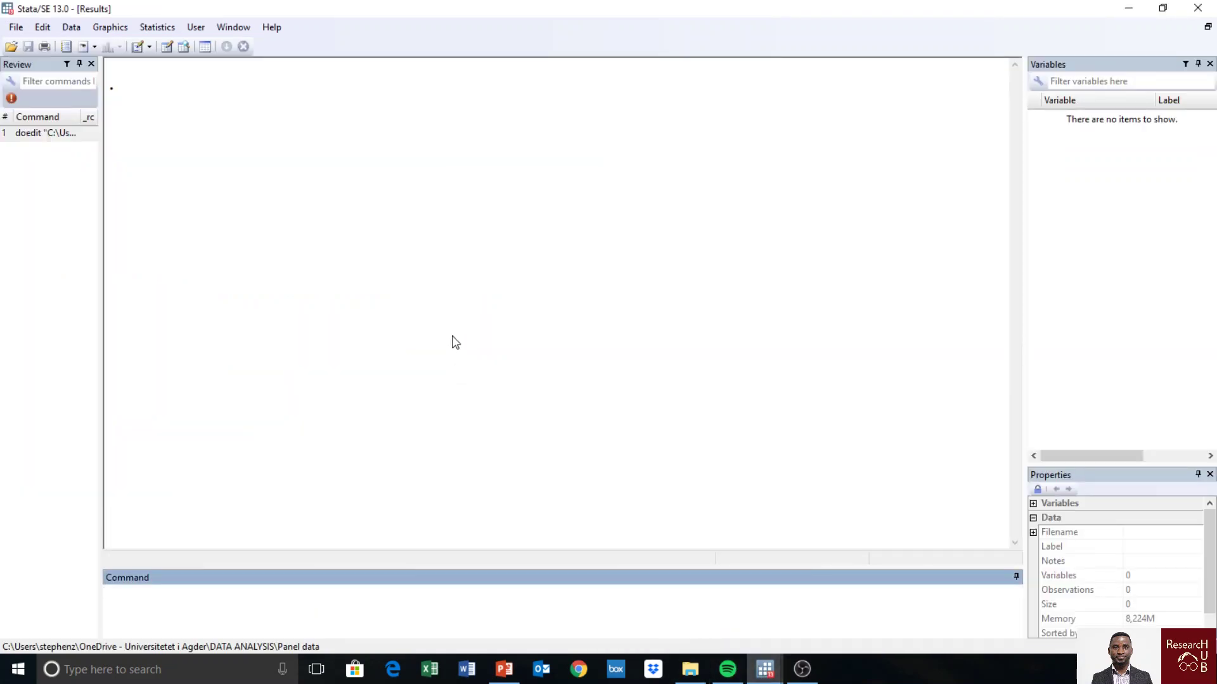
pyautogui.click(21, 30)
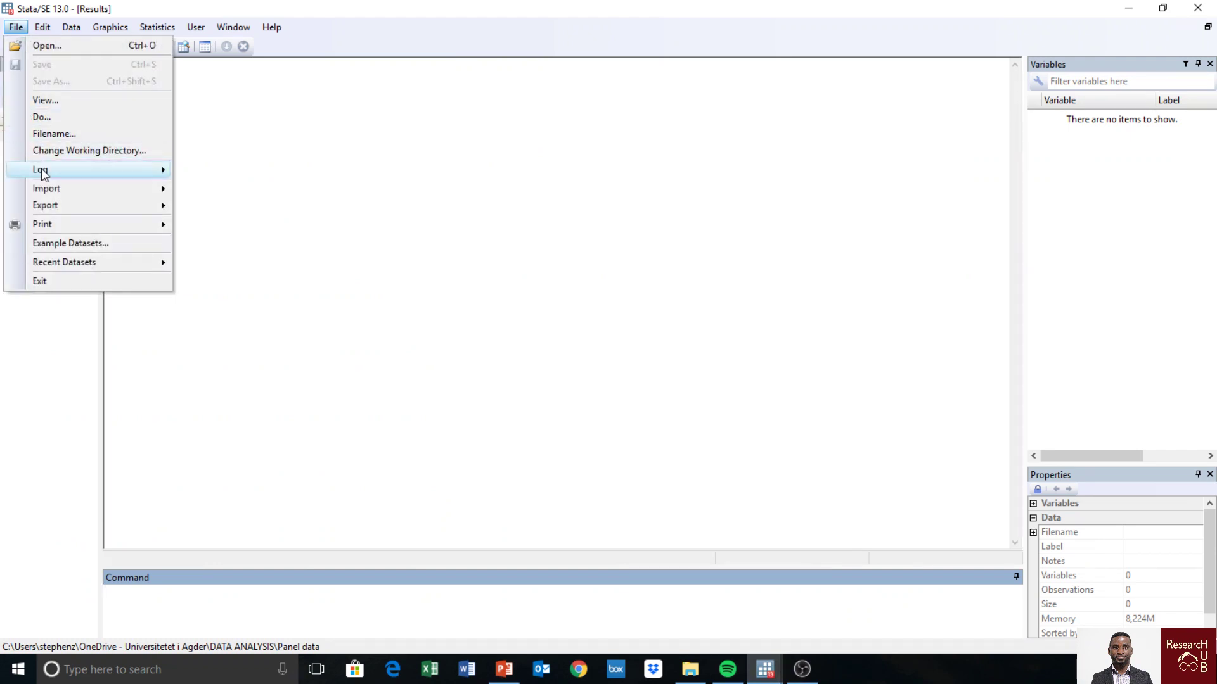
pyautogui.moveTo(42, 170)
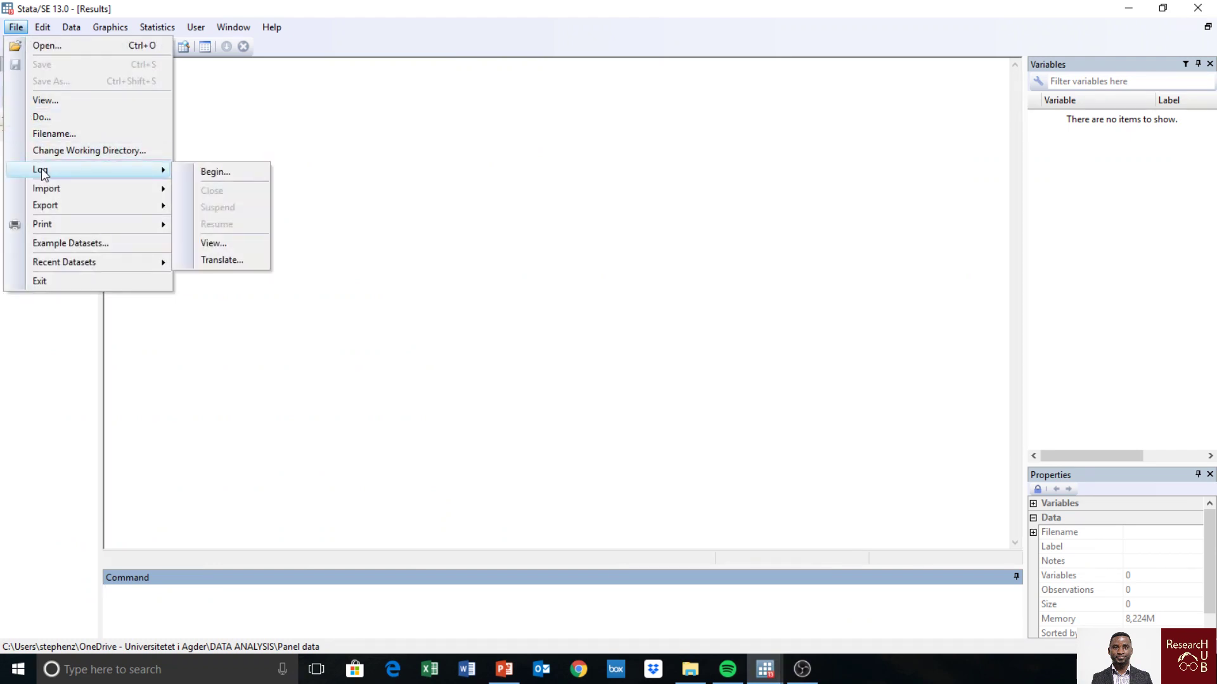
pyautogui.click(216, 171)
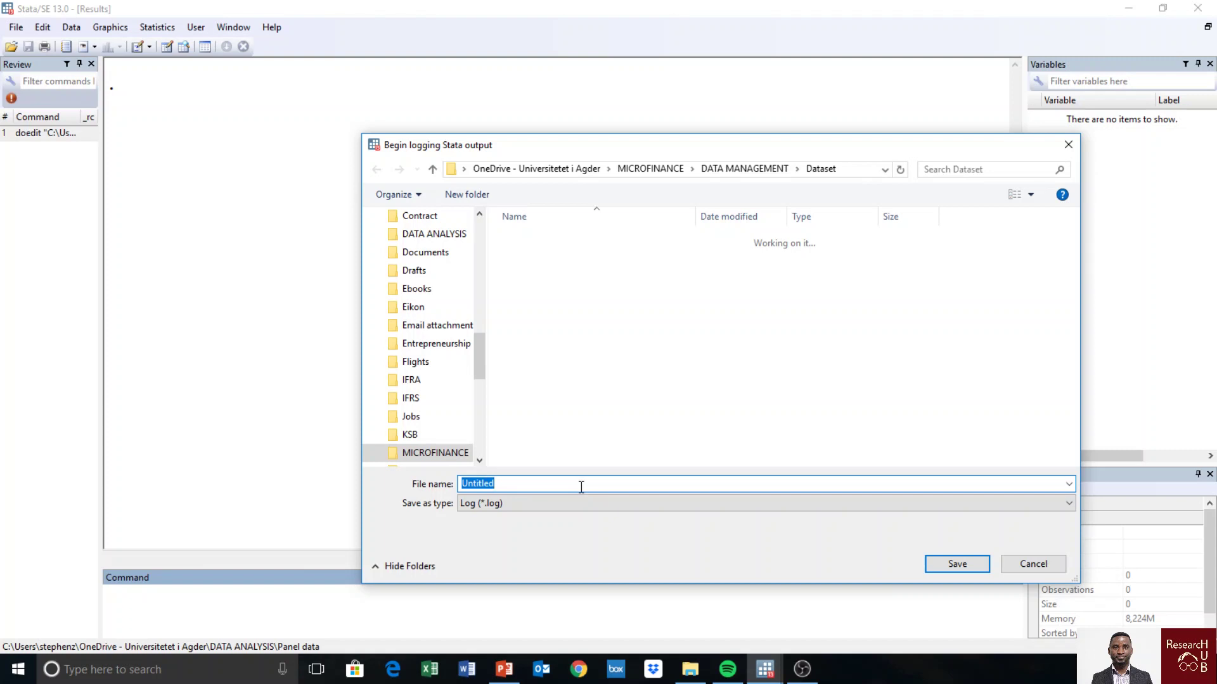
pyautogui.click(1056, 505)
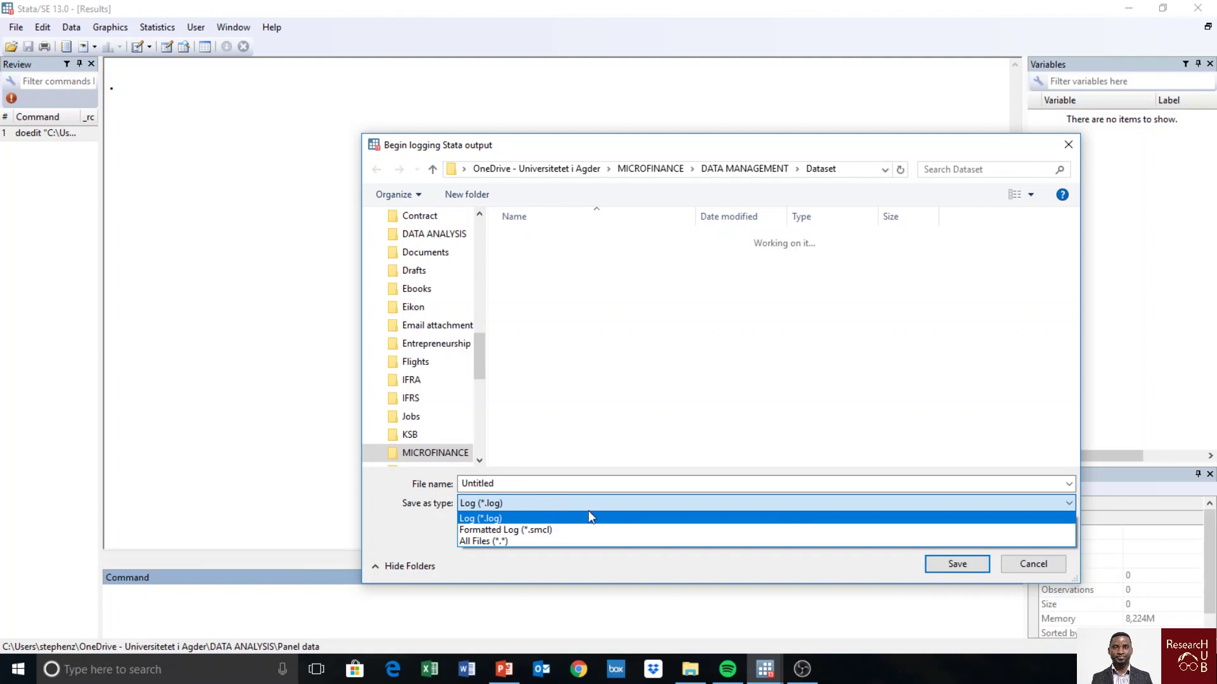
pyautogui.click(631, 560)
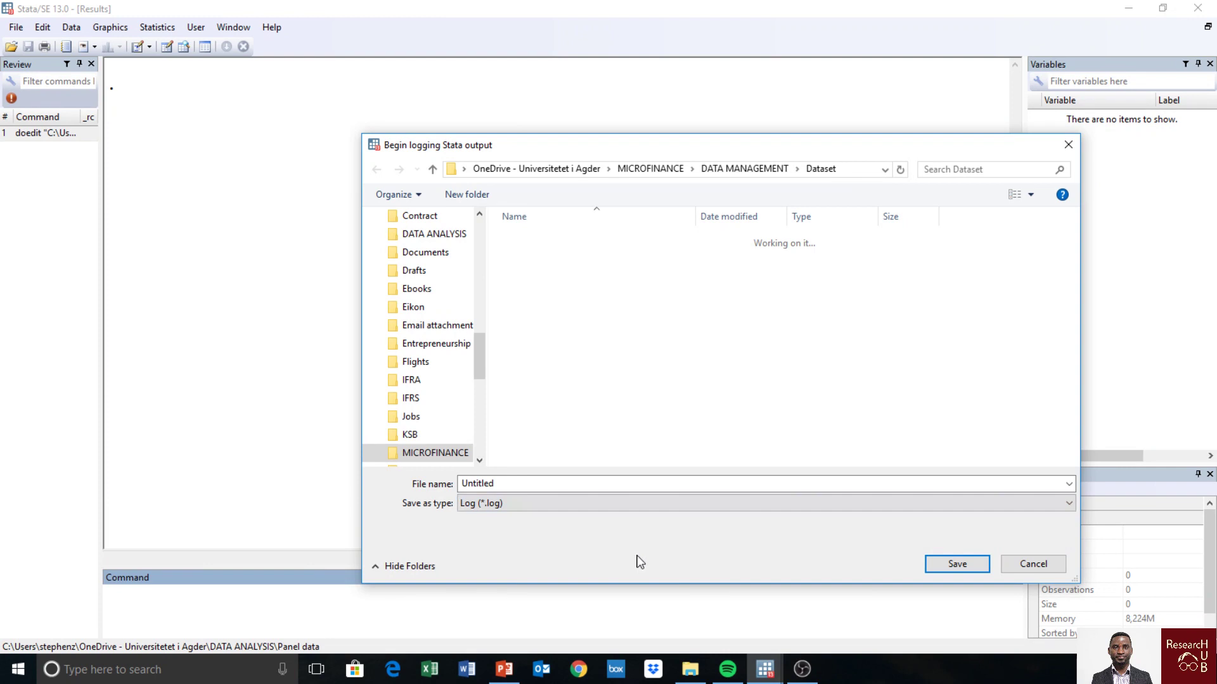
# - Name the log 'panel analysis' in the Panel data folder and save it to start logging
pyautogui.doubleClick(535, 482)
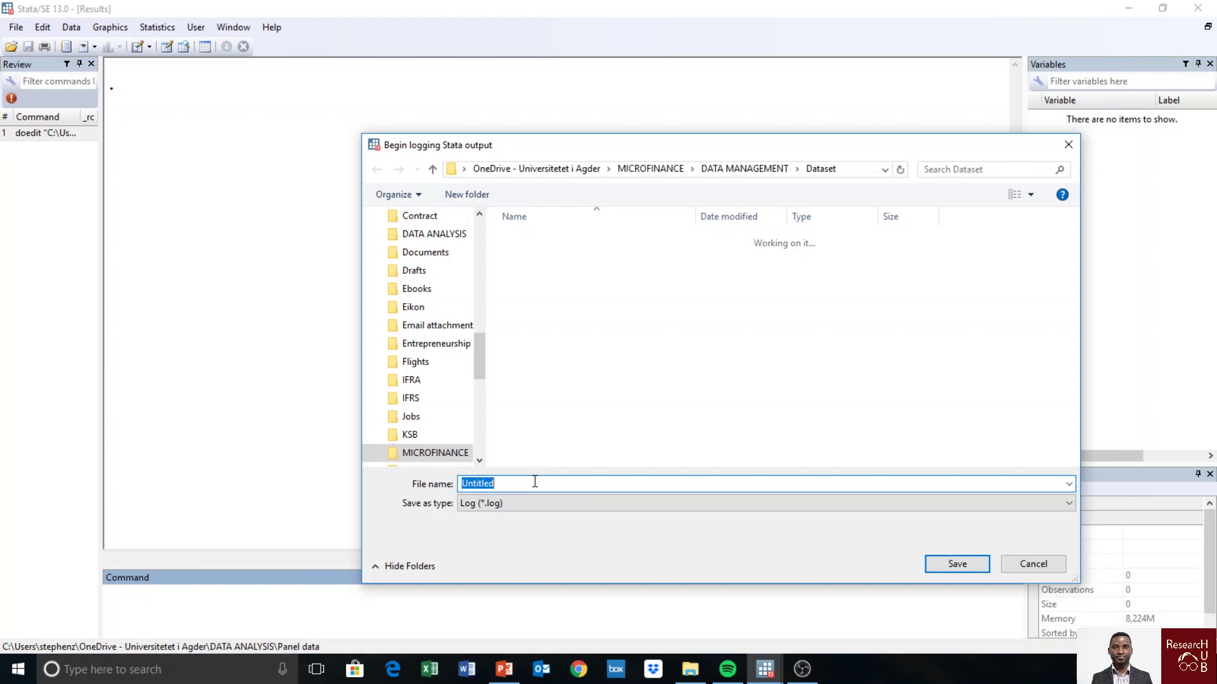
pyautogui.write('pane')
pyautogui.write('l analysis')
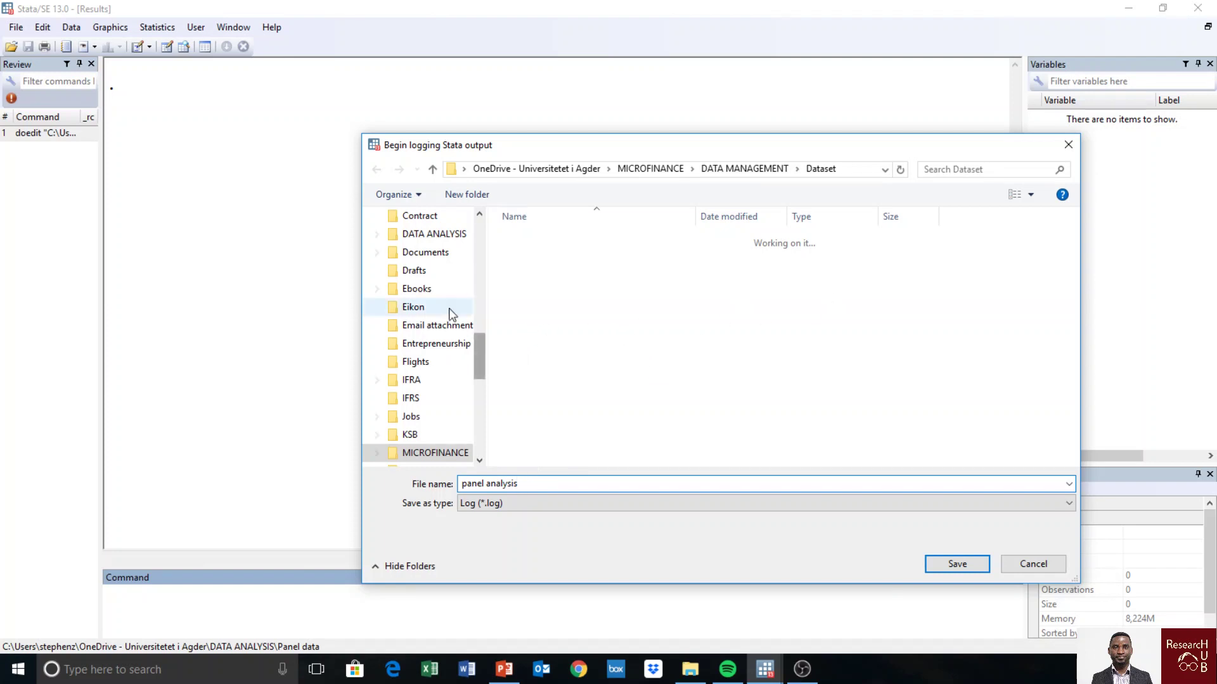
pyautogui.click(437, 237)
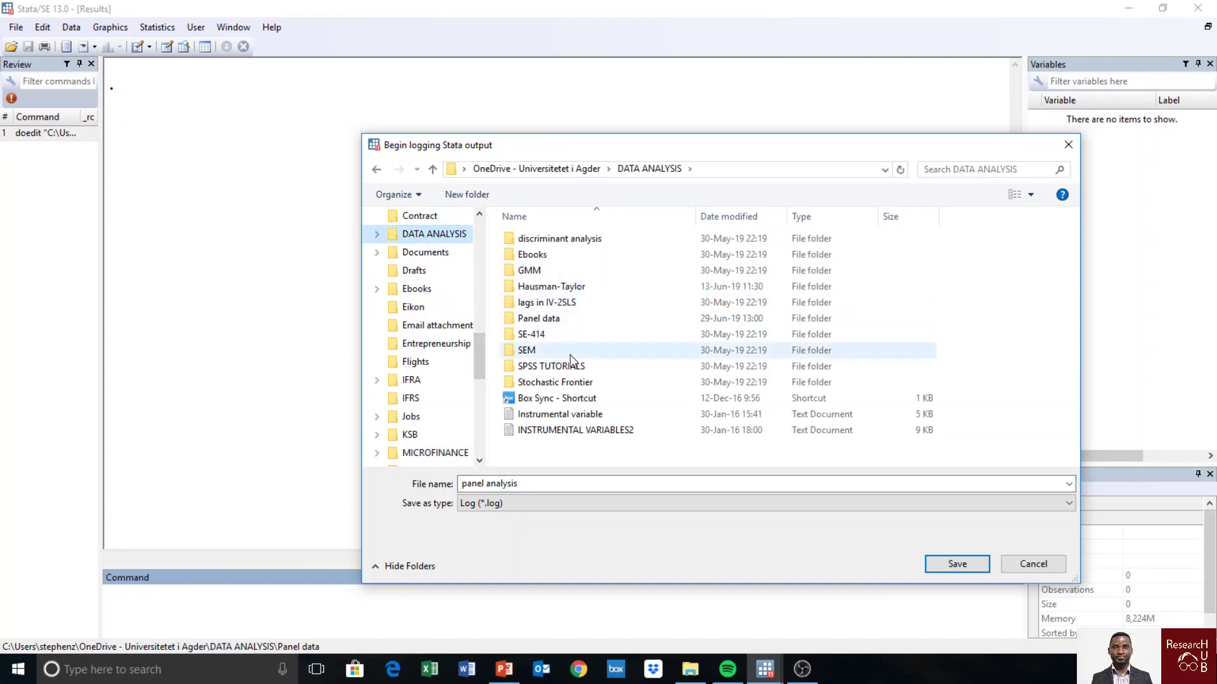
pyautogui.click(540, 321)
pyautogui.doubleClick(540, 322)
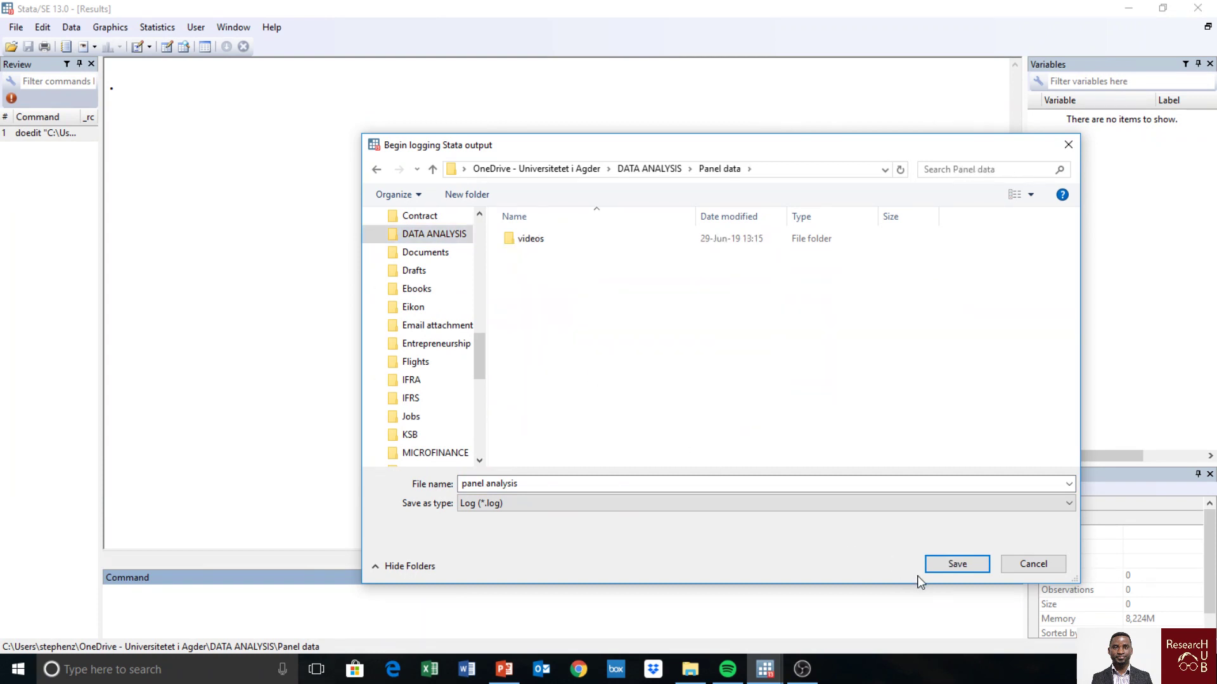
pyautogui.click(528, 484)
pyautogui.click(537, 485)
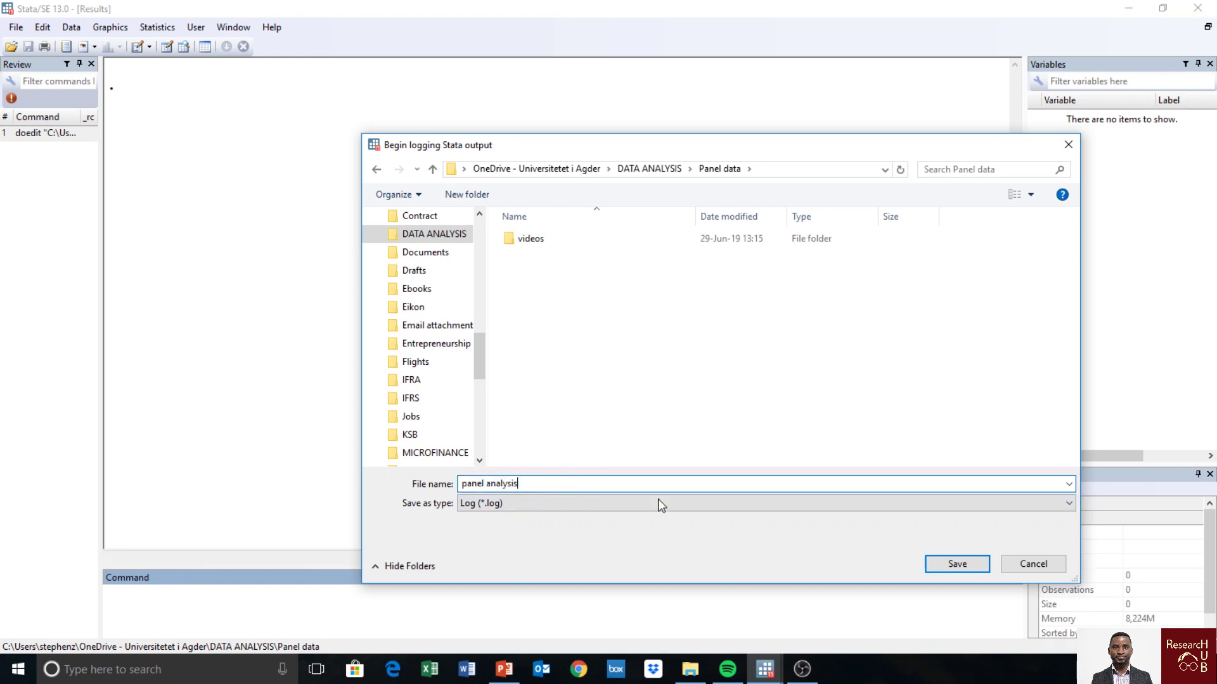
pyautogui.click(964, 573)
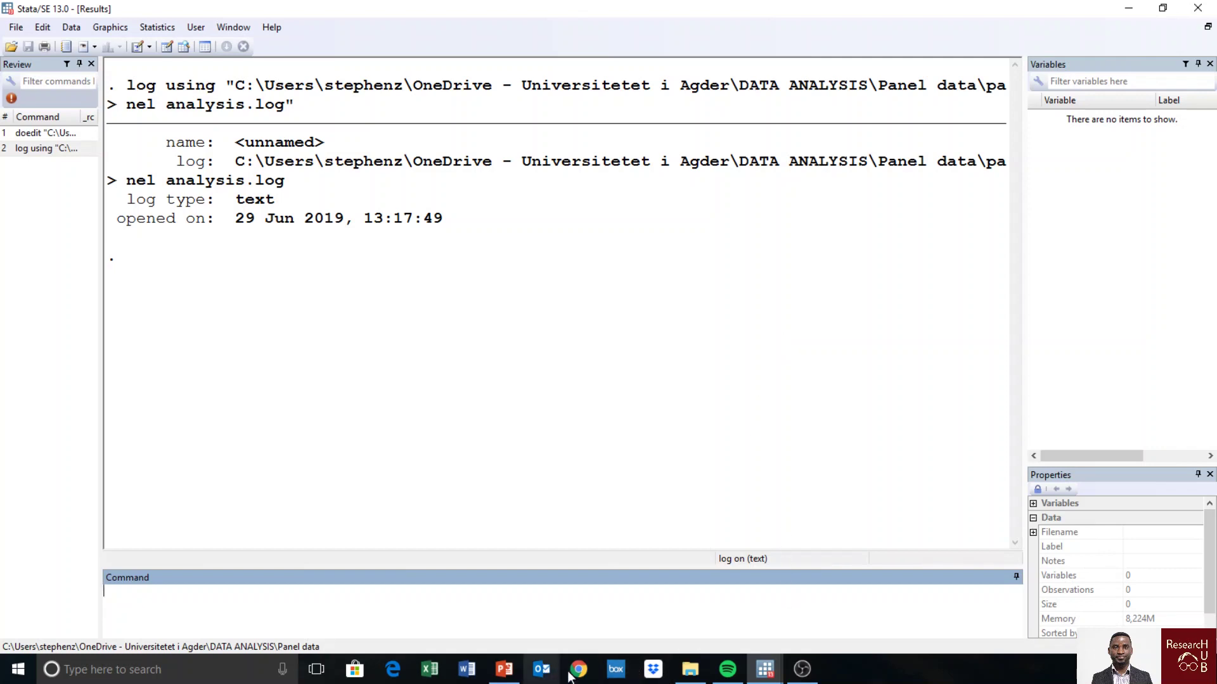
# - Bring the File Explorer videos folder window to the front from the taskbar
pyautogui.click(690, 669)
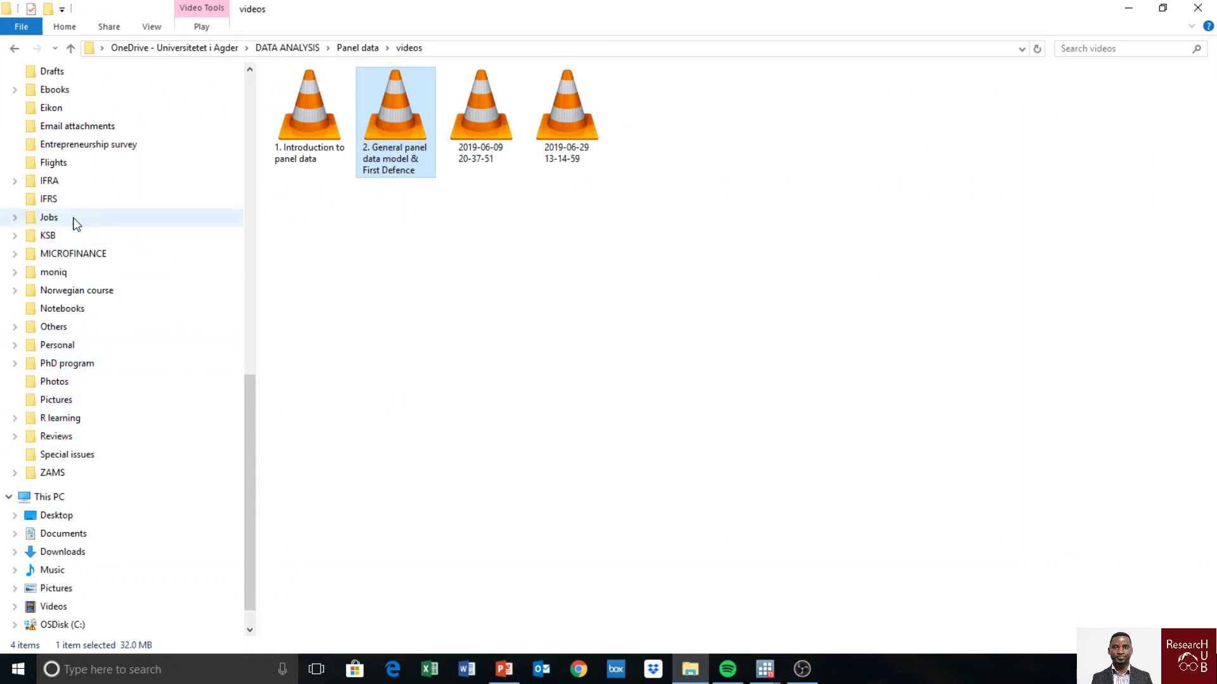
# - Return to Stata and minimize the File Explorer videos folder window
pyautogui.hotkey('alt', 'Tab')
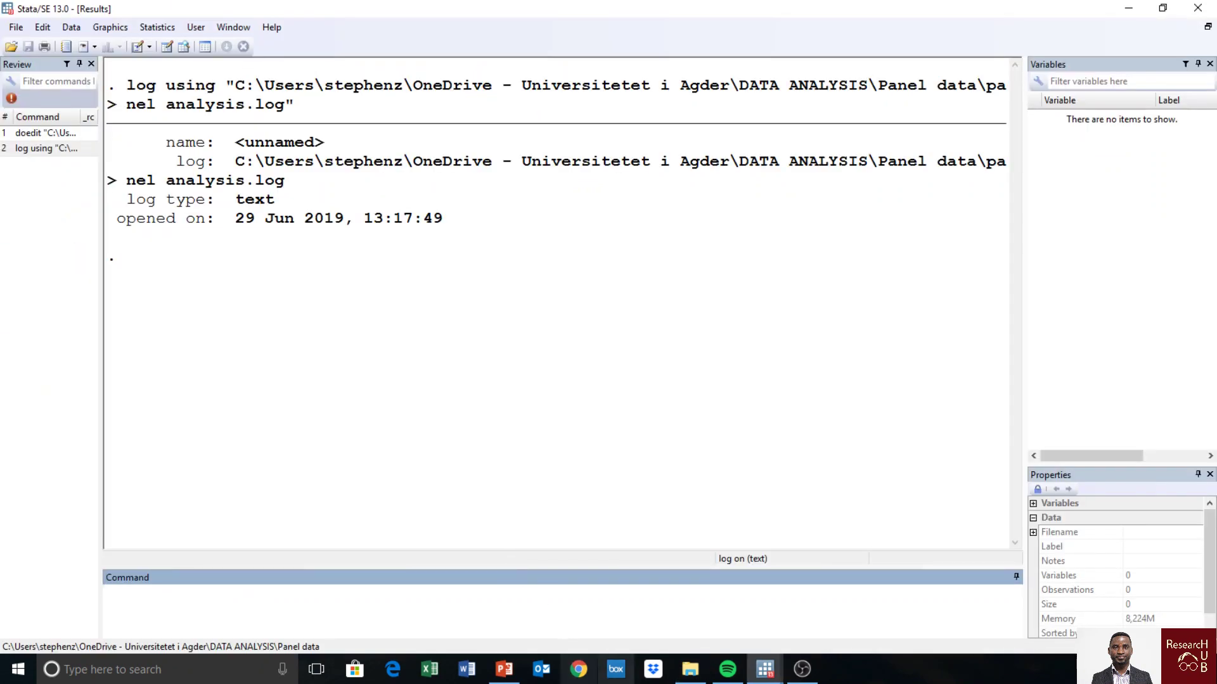
pyautogui.click(693, 672)
pyautogui.click(693, 671)
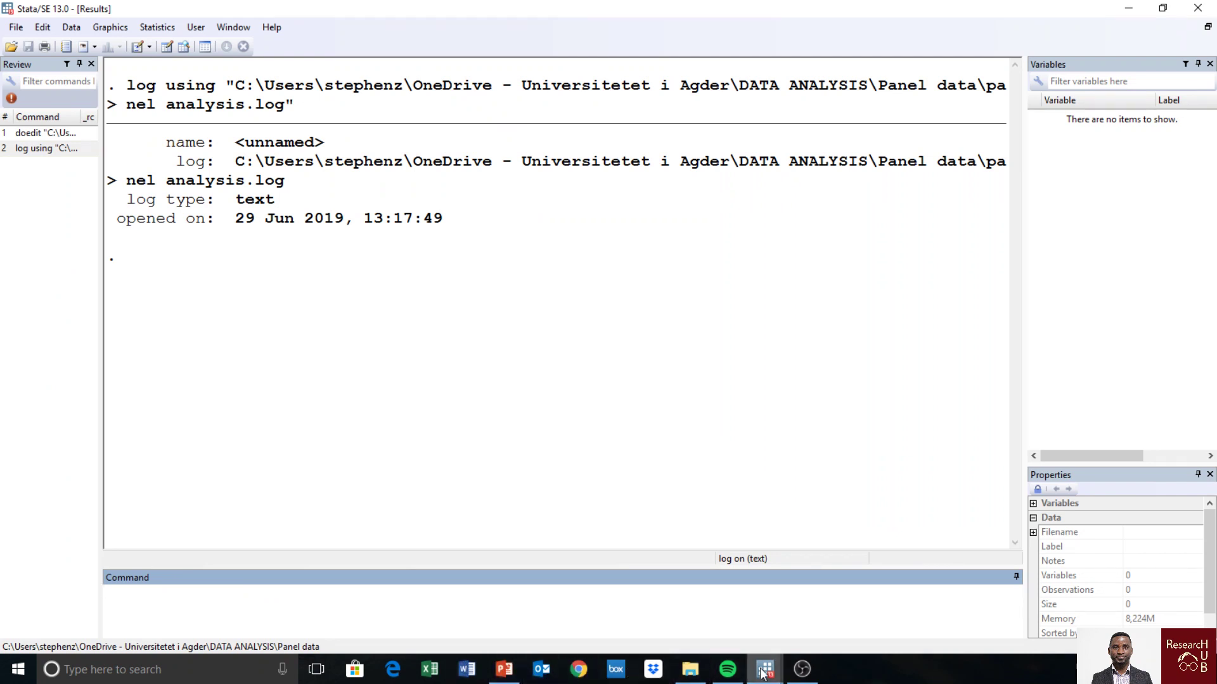
# - In the do-file, insert a colon right after 'to create' on line 6
pyautogui.moveTo(764, 671)
pyautogui.click(821, 630)
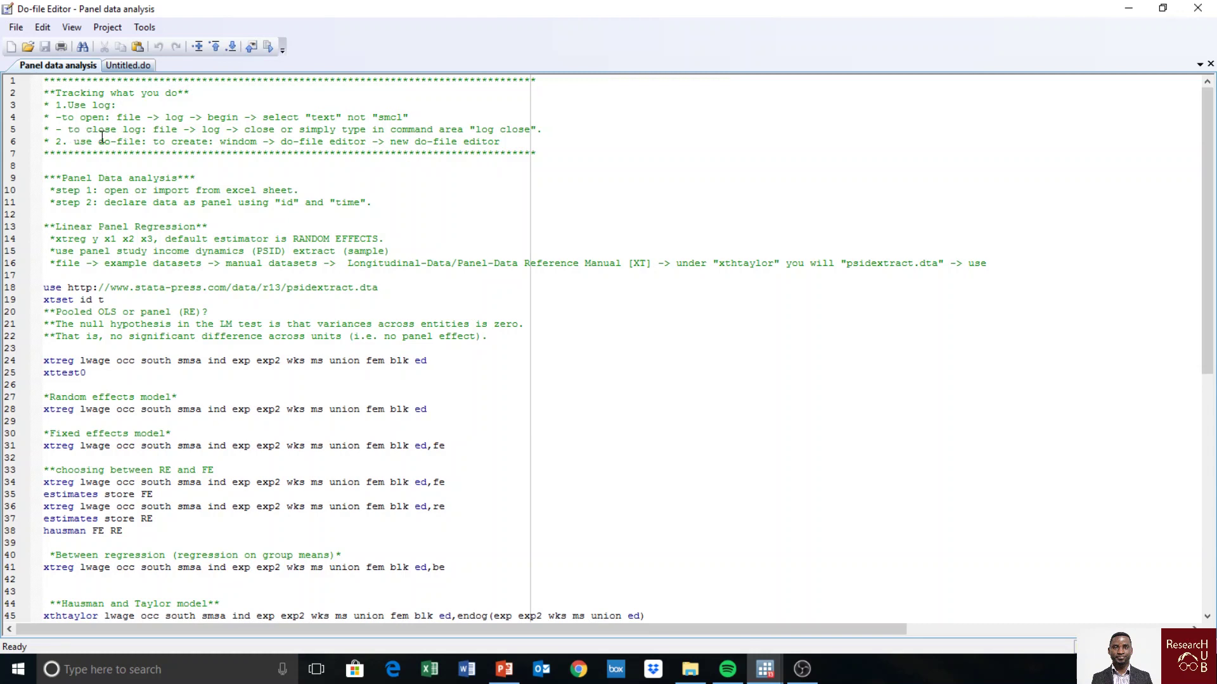
pyautogui.click(211, 142)
pyautogui.write(':')
# - Close the panel analysis log with the log close command in Results
pyautogui.moveTo(768, 676)
pyautogui.click(672, 627)
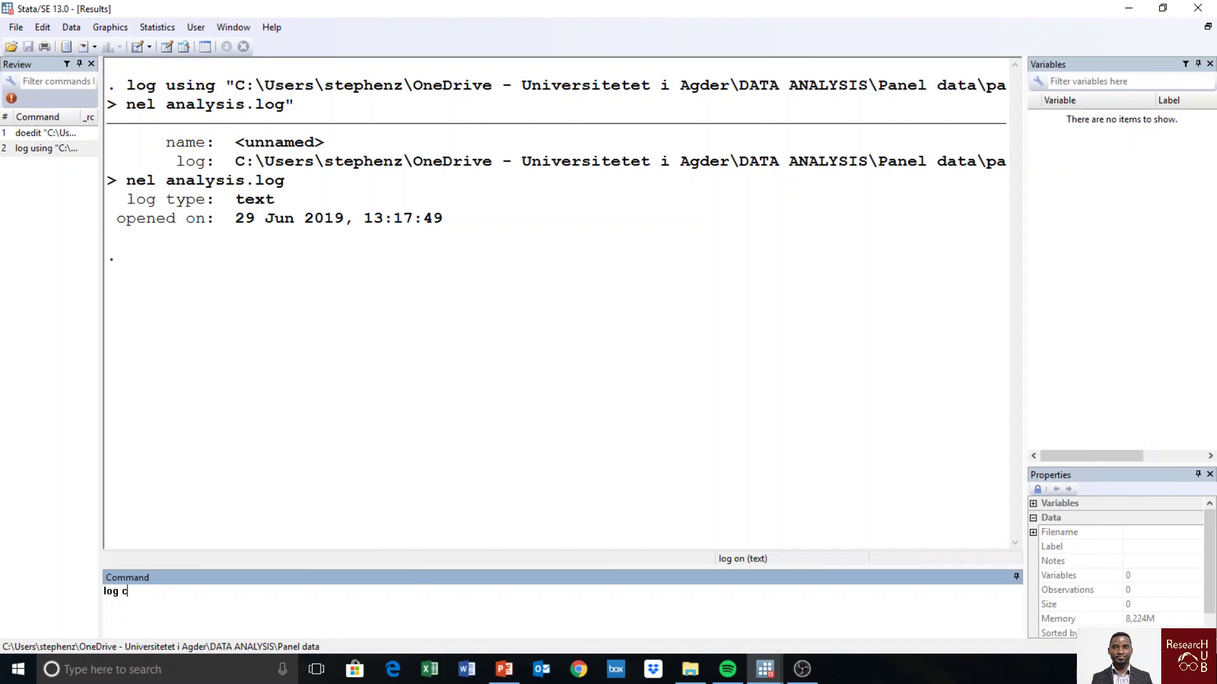
pyautogui.write('log close')
pyautogui.press('Return')
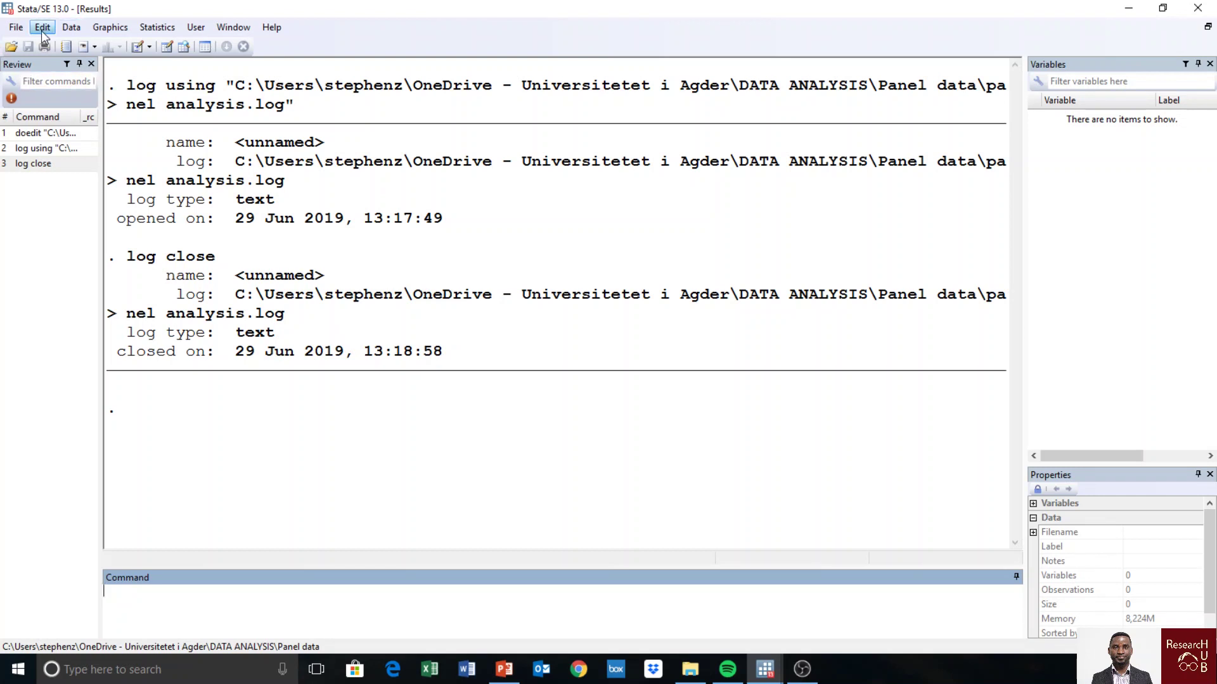
# - Begin a new text log saved as 'panel analysis1' in the Panel data folder
pyautogui.click(17, 28)
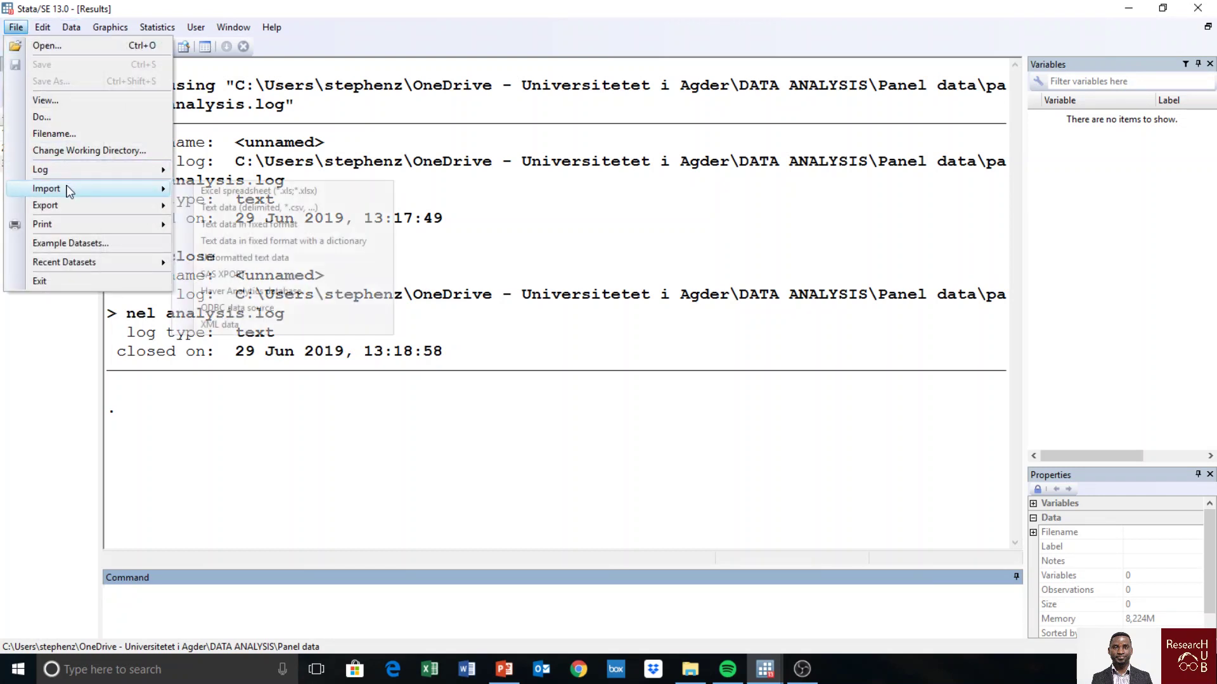
pyautogui.moveTo(90, 170)
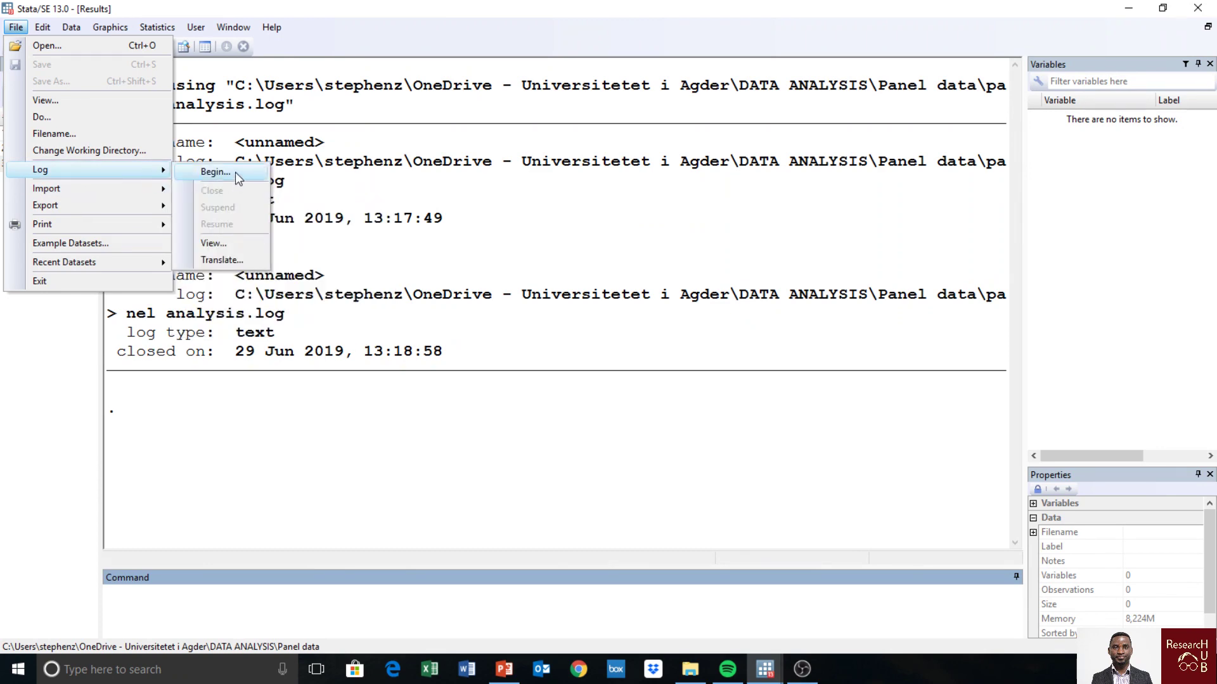
pyautogui.click(236, 175)
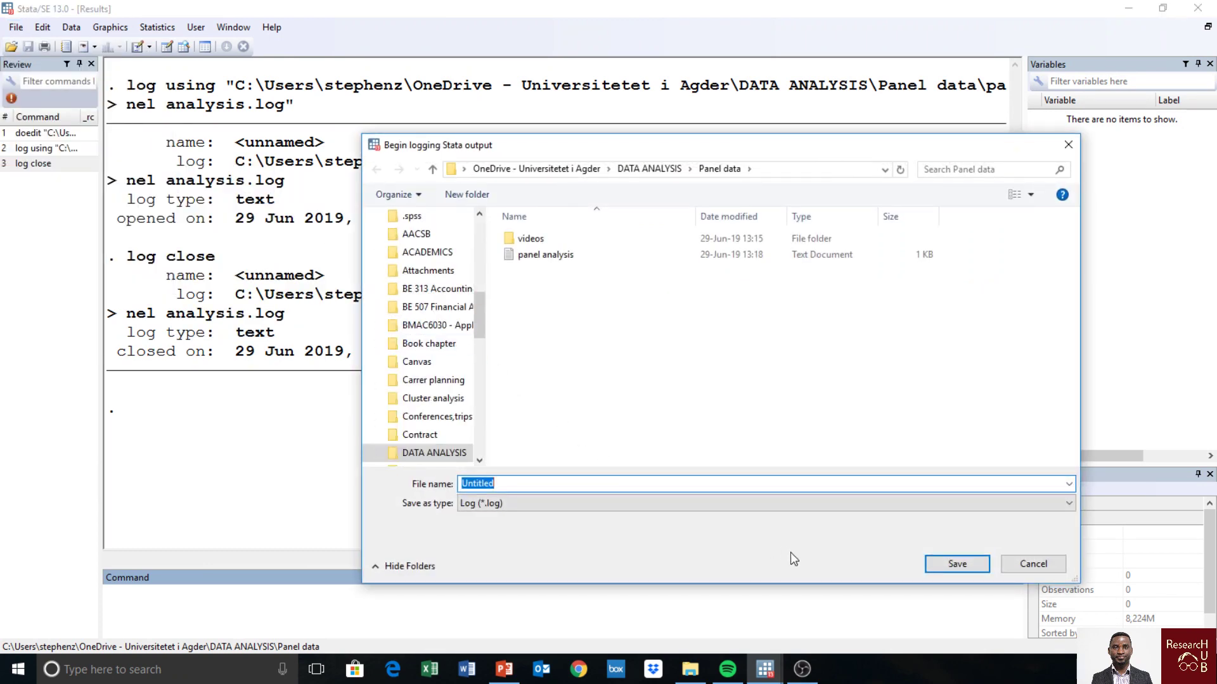
pyautogui.click(549, 255)
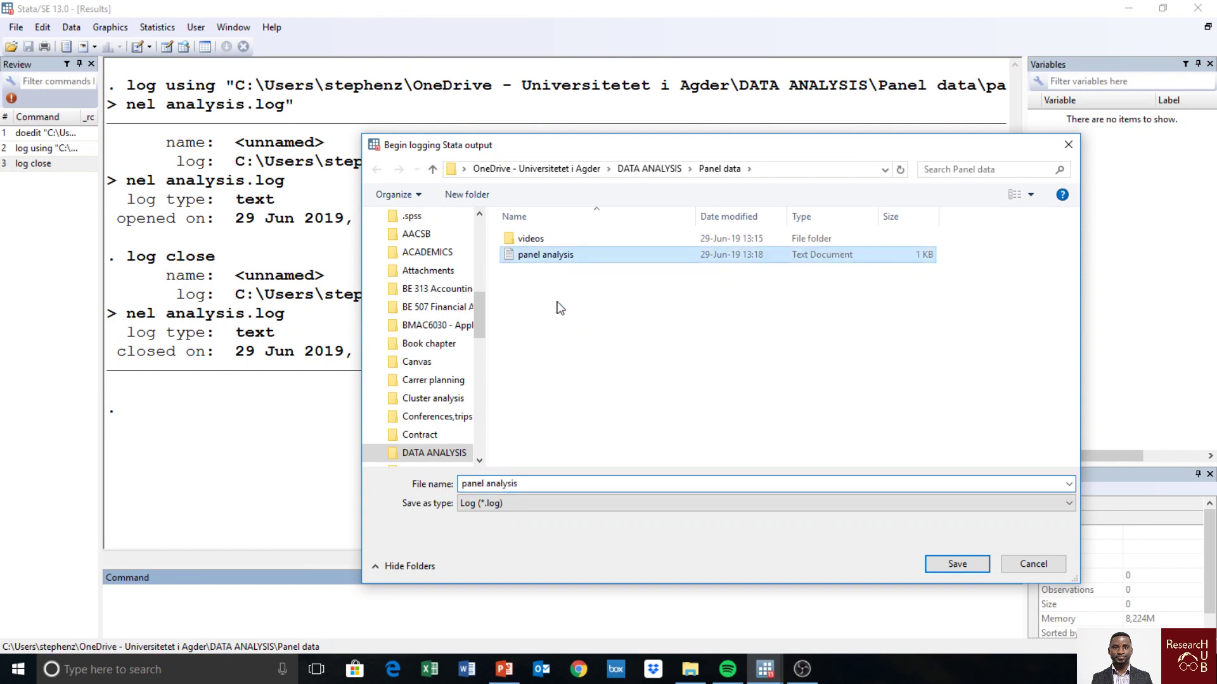
pyautogui.click(564, 482)
pyautogui.click(566, 483)
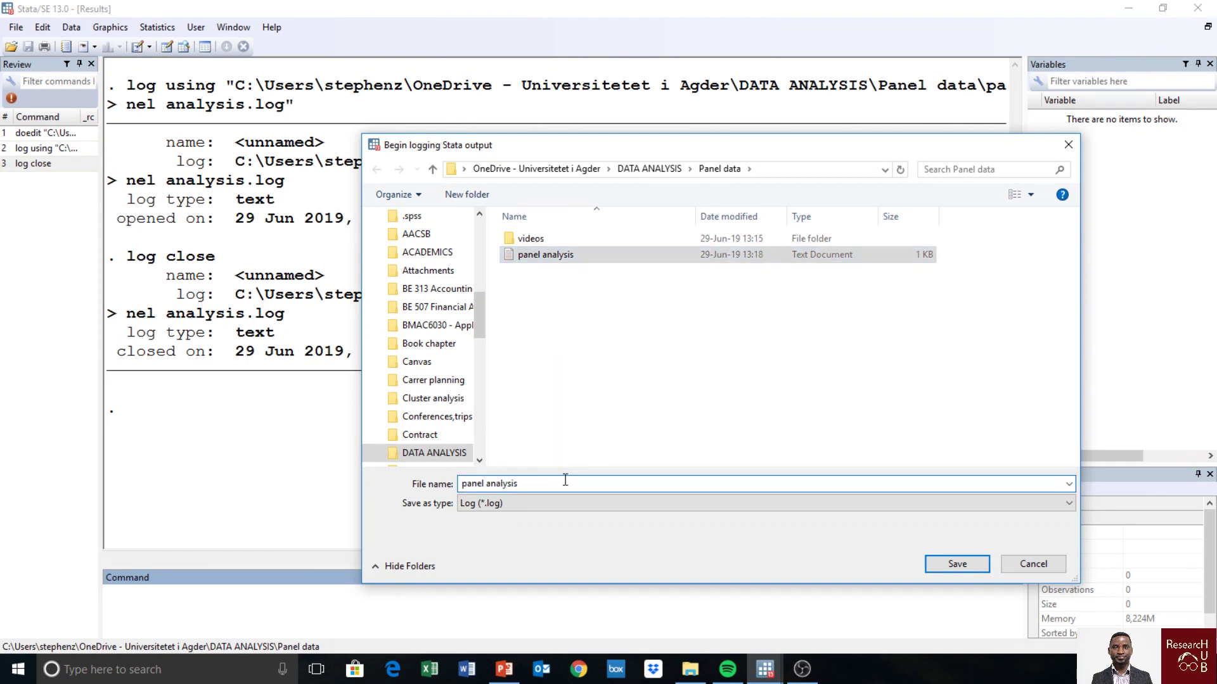
pyautogui.write('1')
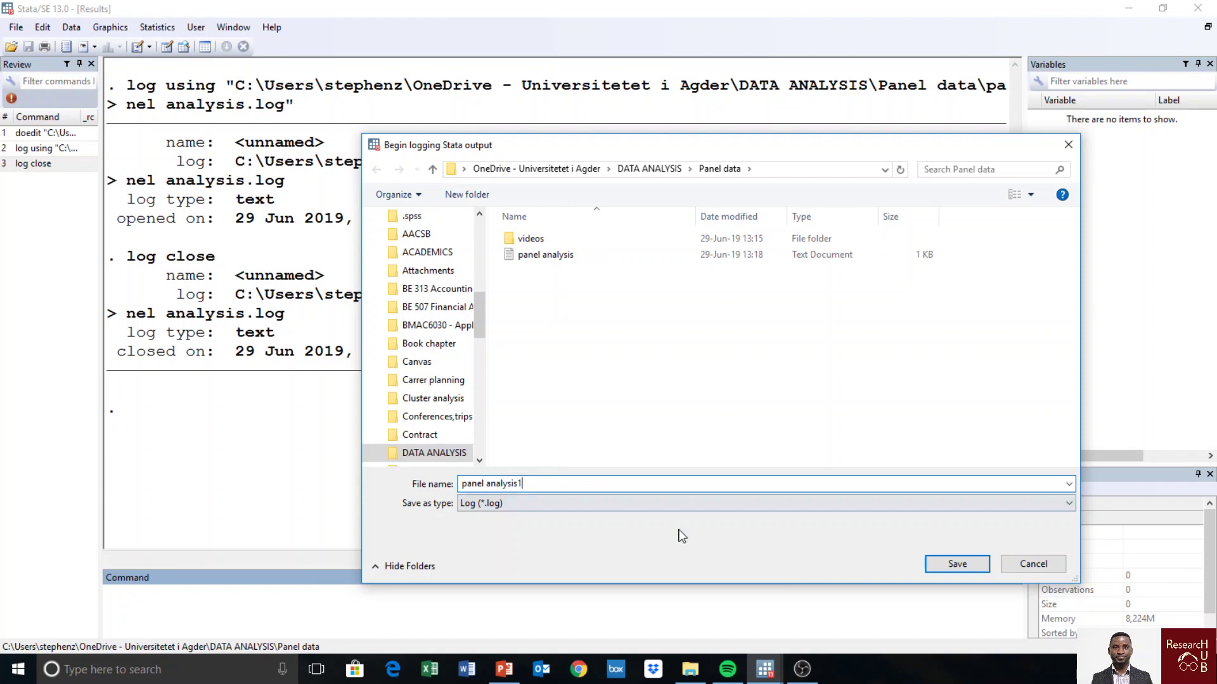
pyautogui.click(957, 564)
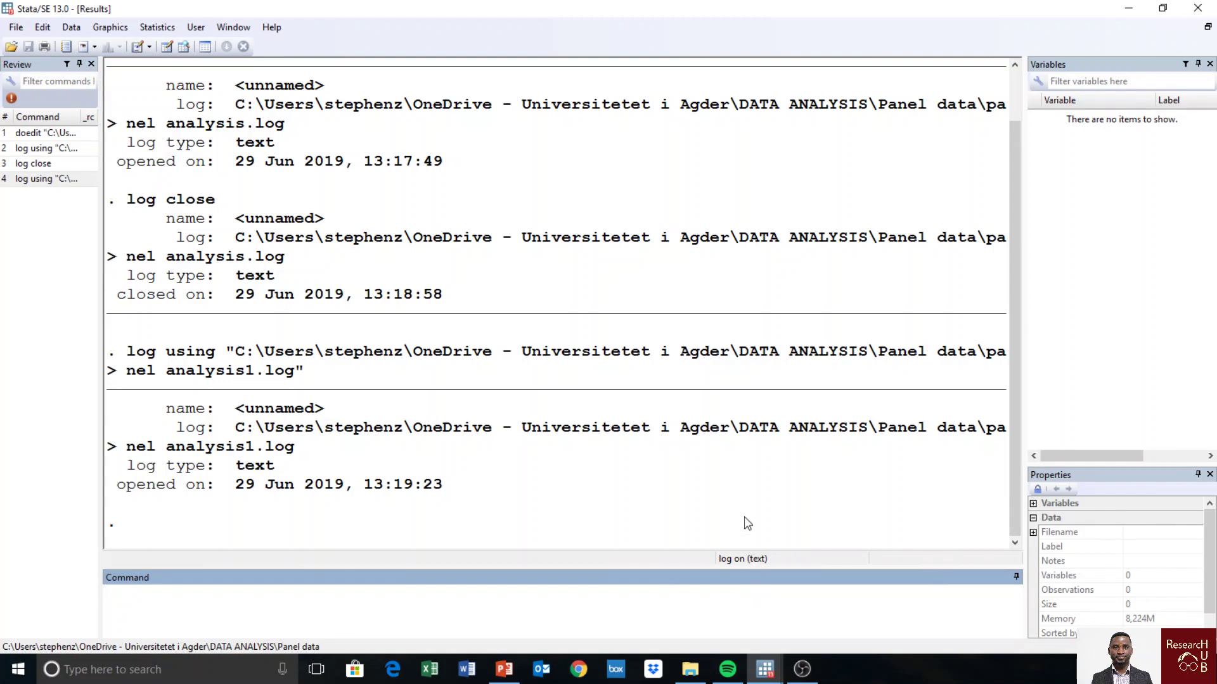
# - Close the panel analysis1.log log through File > Log > Close
pyautogui.click(17, 28)
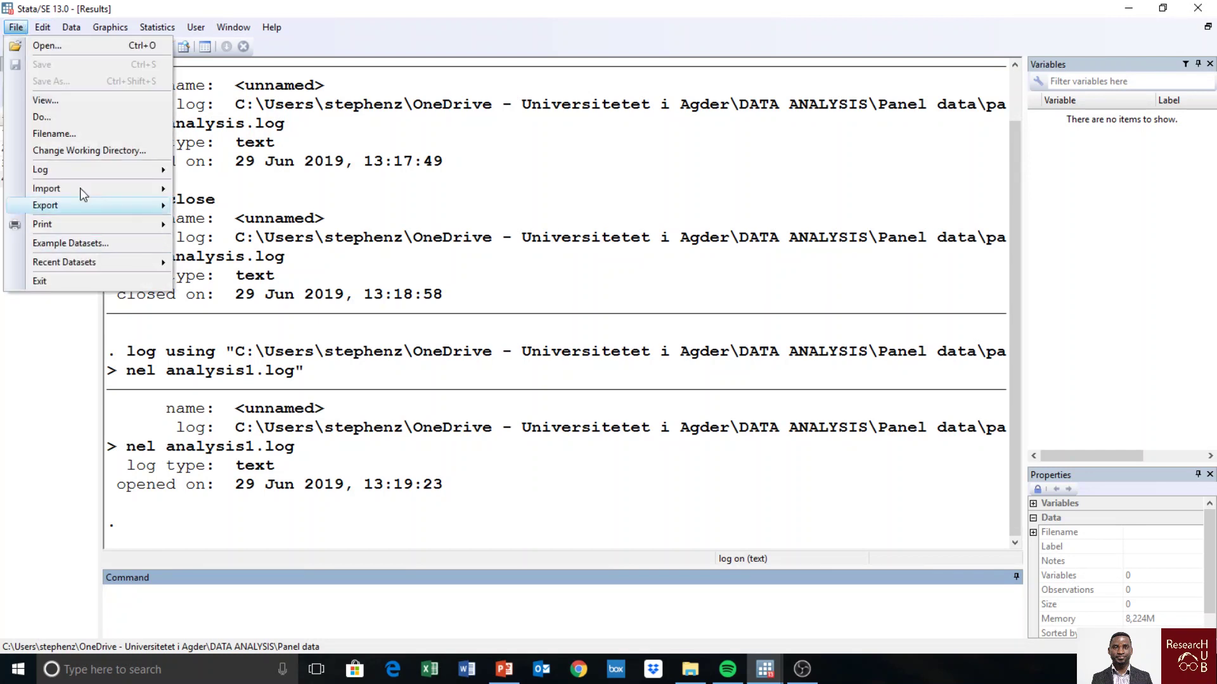
pyautogui.moveTo(84, 172)
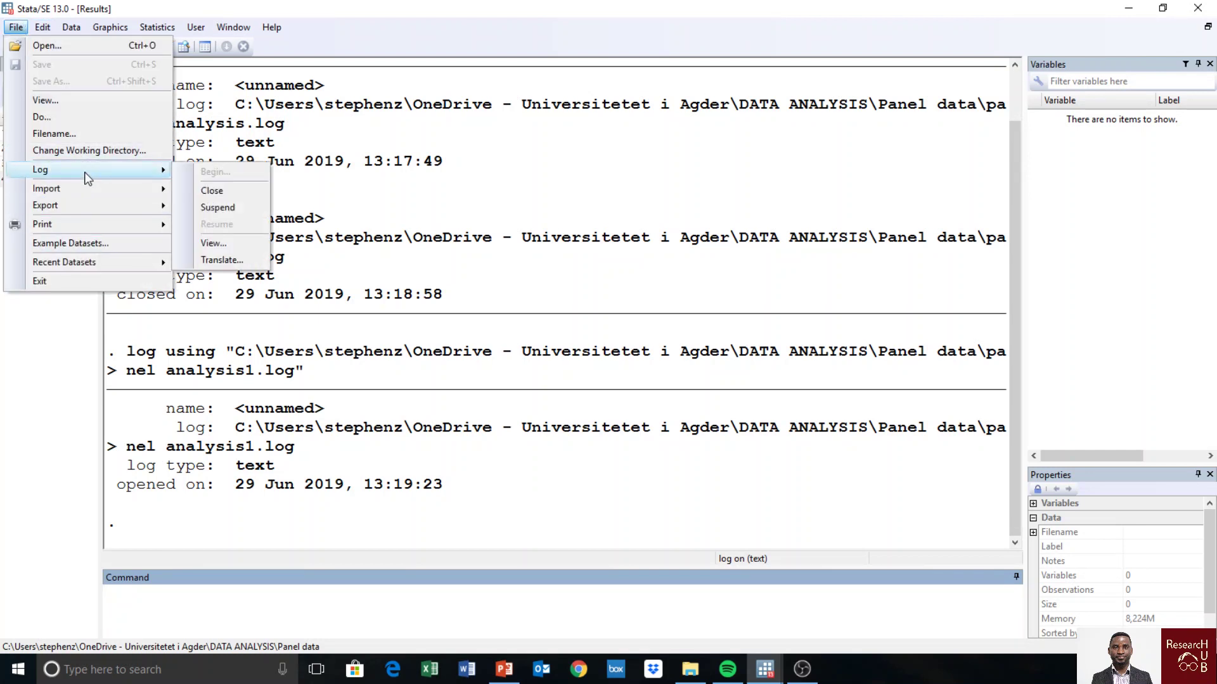
pyautogui.click(220, 192)
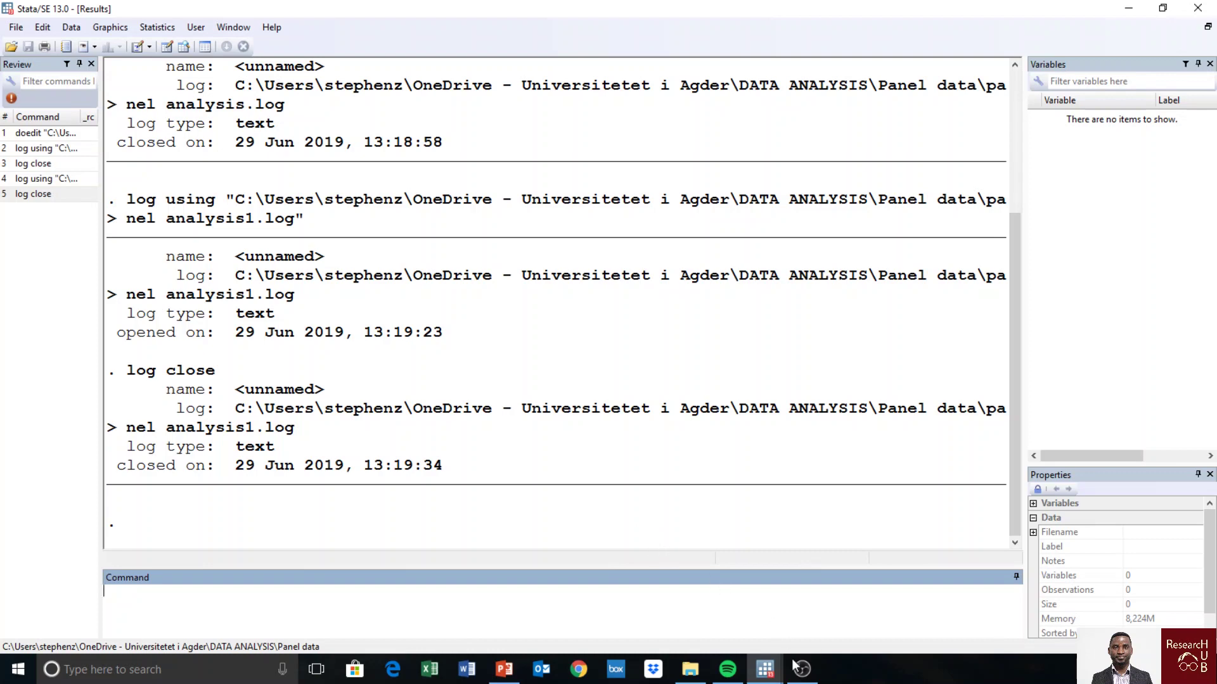
pyautogui.click(765, 670)
# - Bring the Panel data analysis do-file editor to the front from the taskbar preview
pyautogui.click(827, 617)
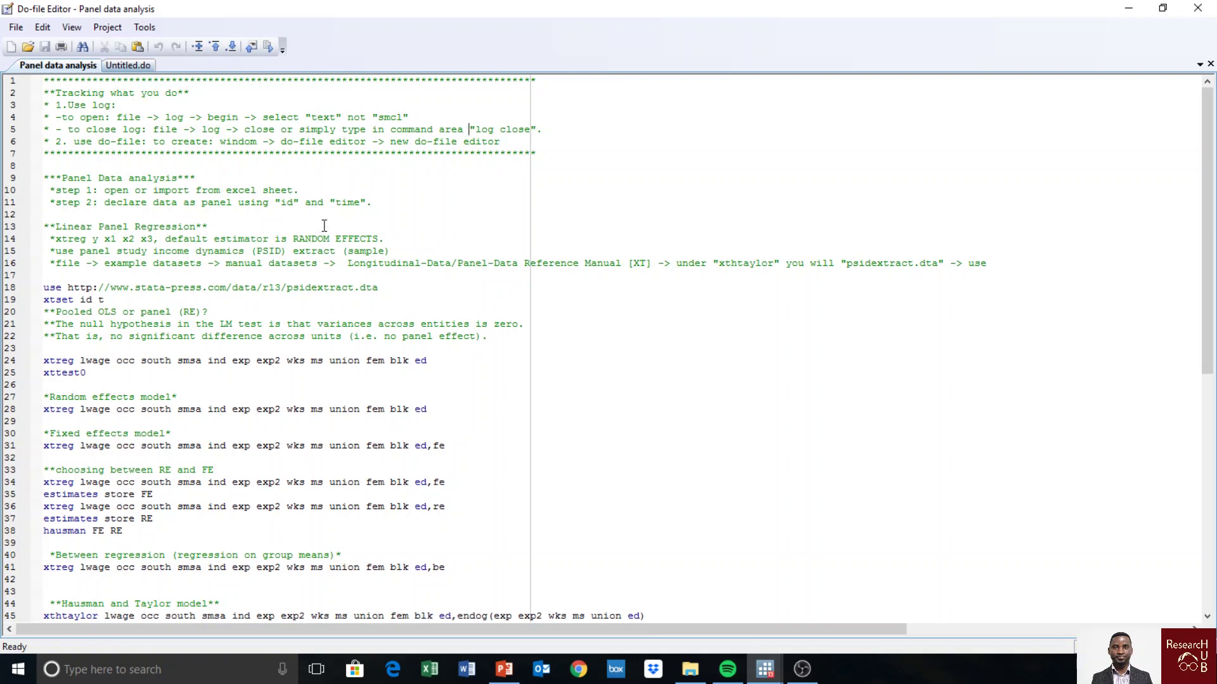
# - Bring Results forward, then open Window > Do-file Editor > New Do-file Editor
pyautogui.click(760, 674)
pyautogui.click(677, 625)
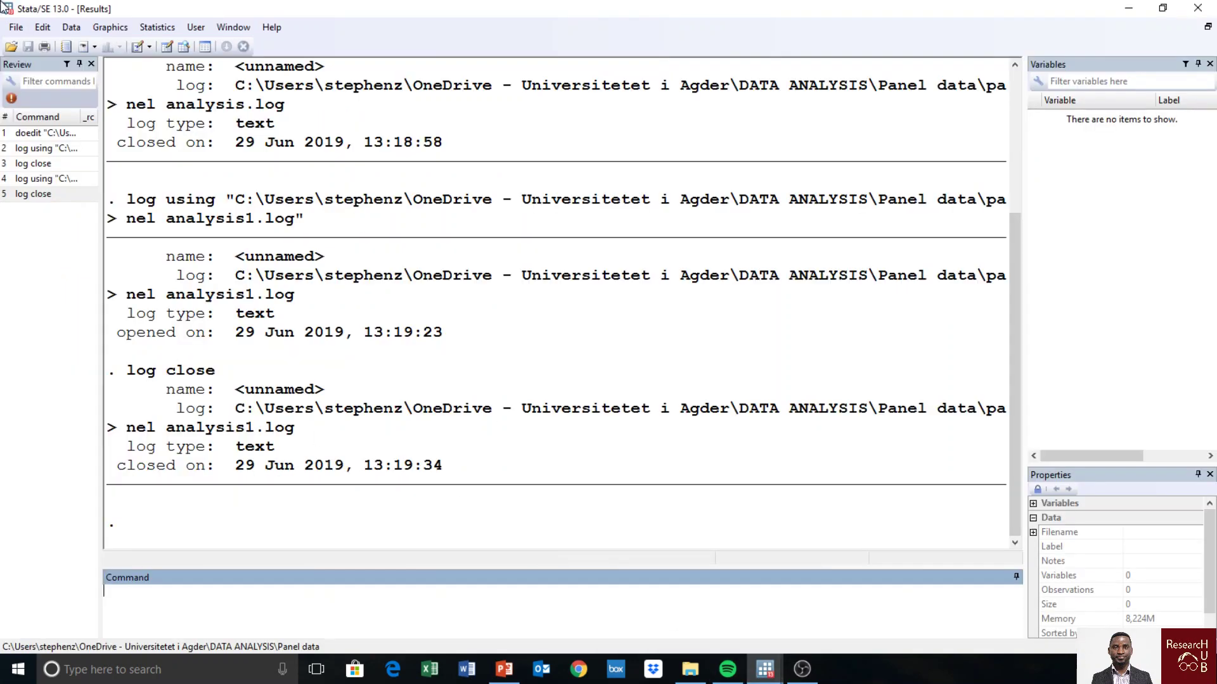
pyautogui.click(236, 27)
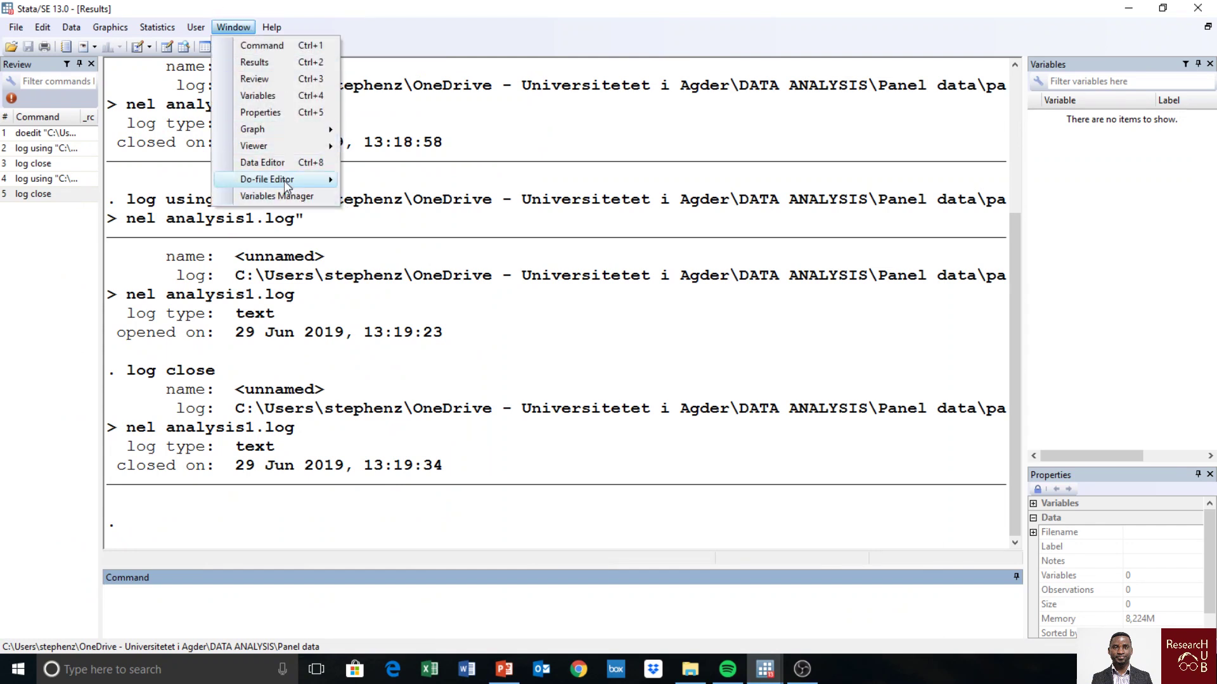
pyautogui.moveTo(311, 180)
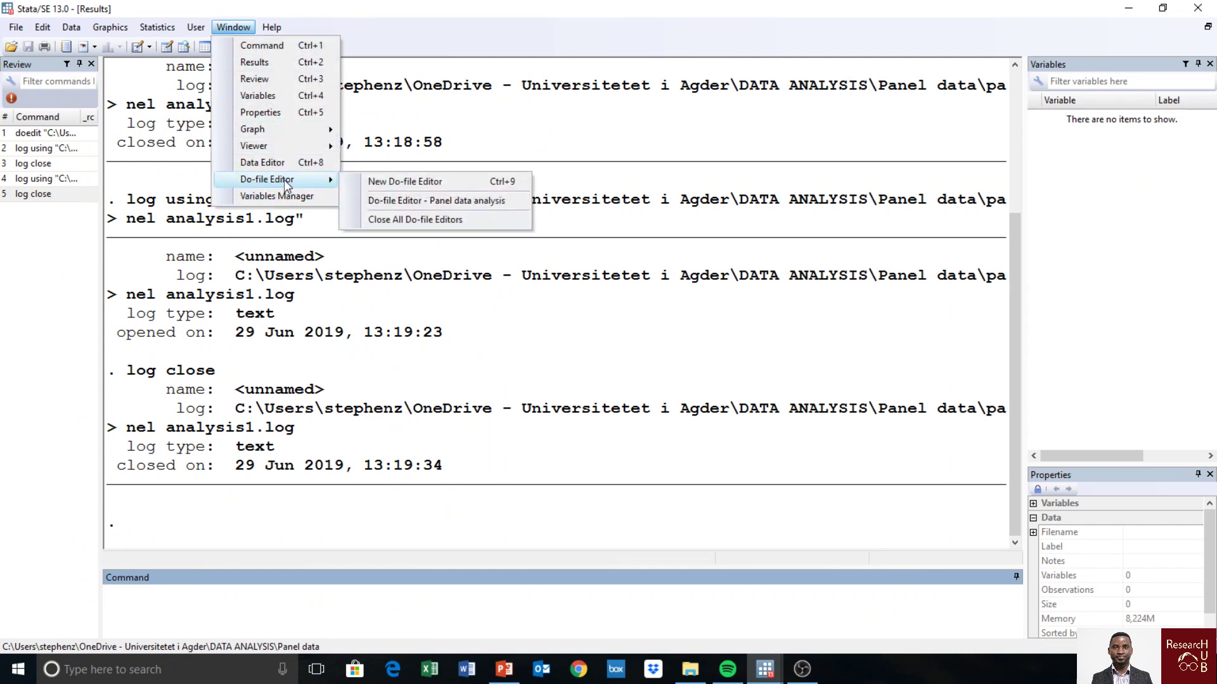
pyautogui.click(441, 182)
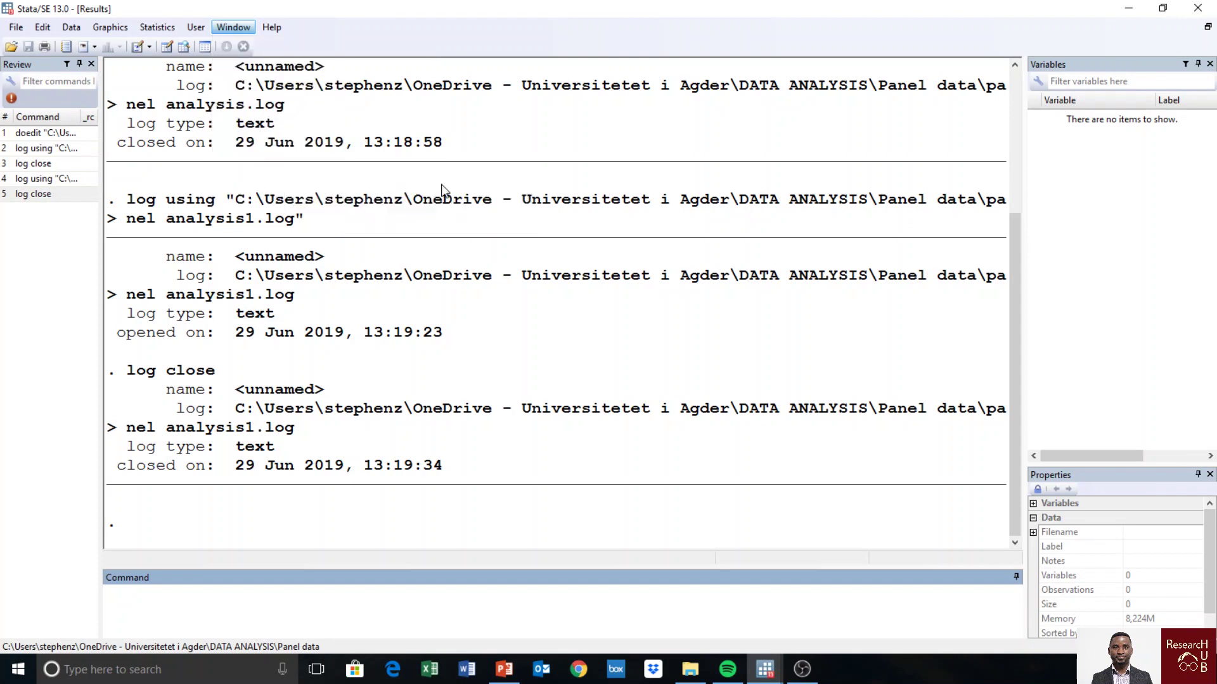